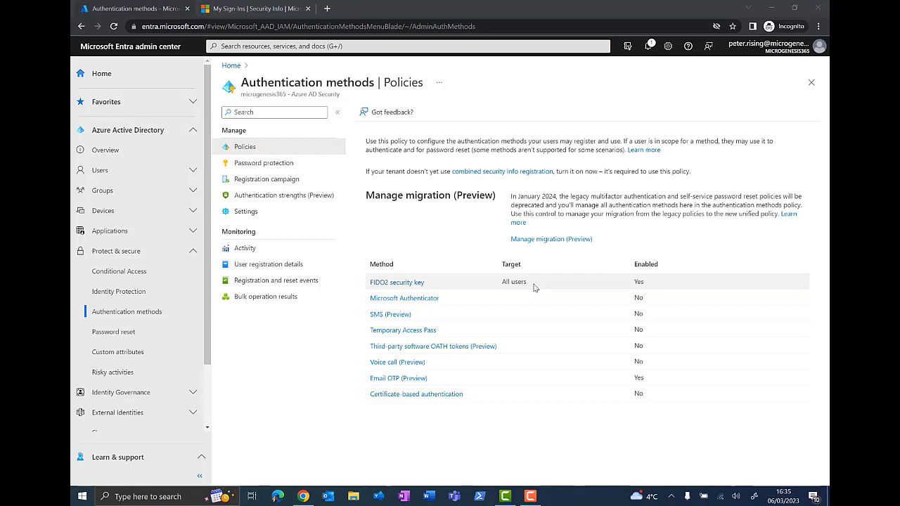
Step: Switch to the My Sign-Ins Security info page, which lists Phone and Microsoft Authenticator
click(245, 9)
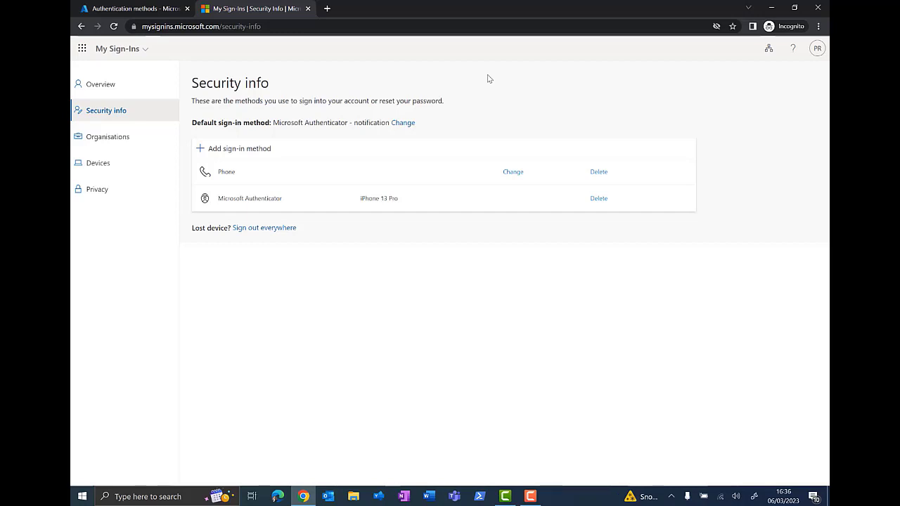
Step: Add a new sign-in method, choosing Security key from the method list
click(225, 151)
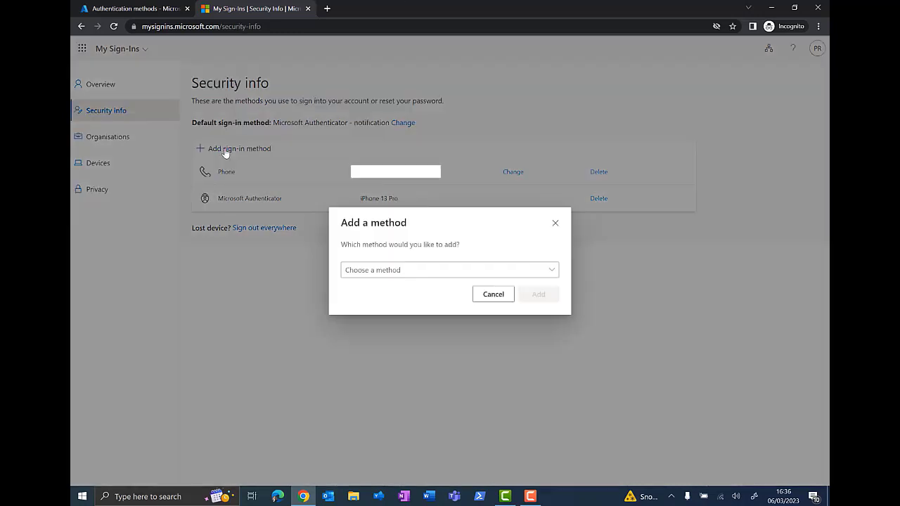
click(550, 274)
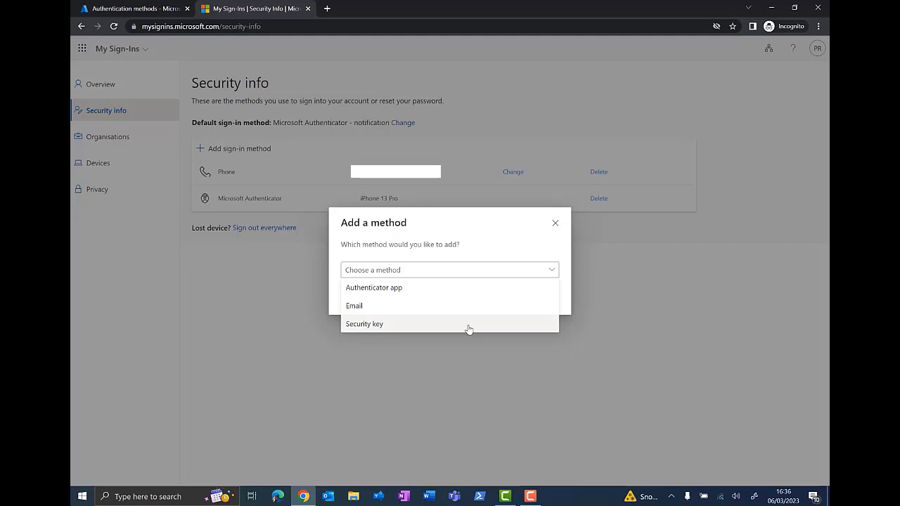
click(379, 324)
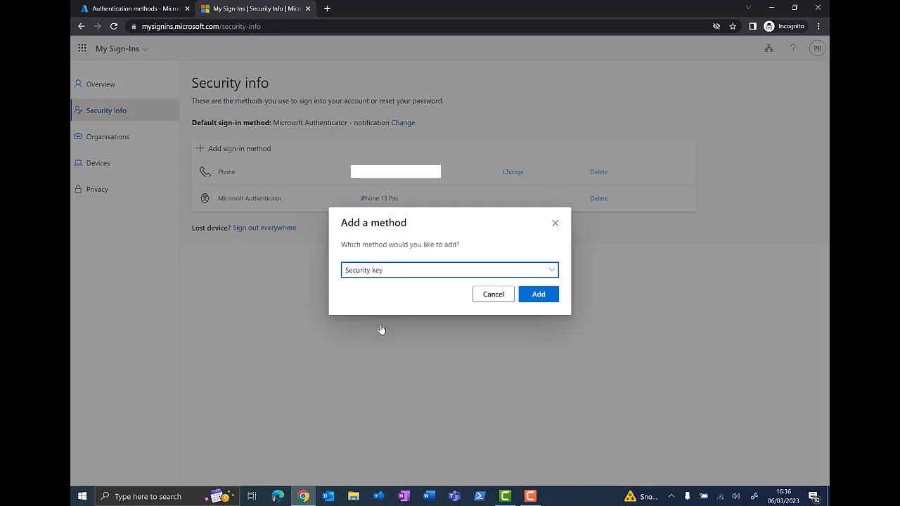
click(531, 295)
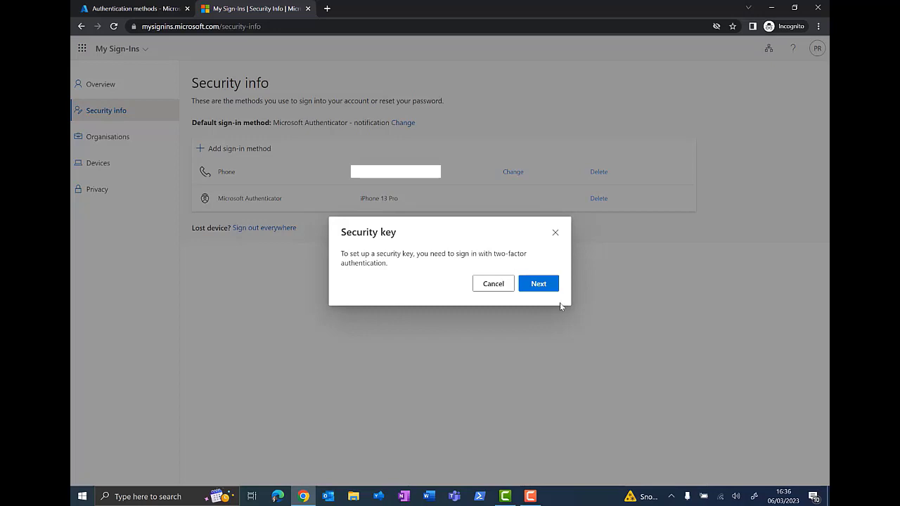
Step: Proceed to the two-factor sign-in required before adding the security key
click(539, 285)
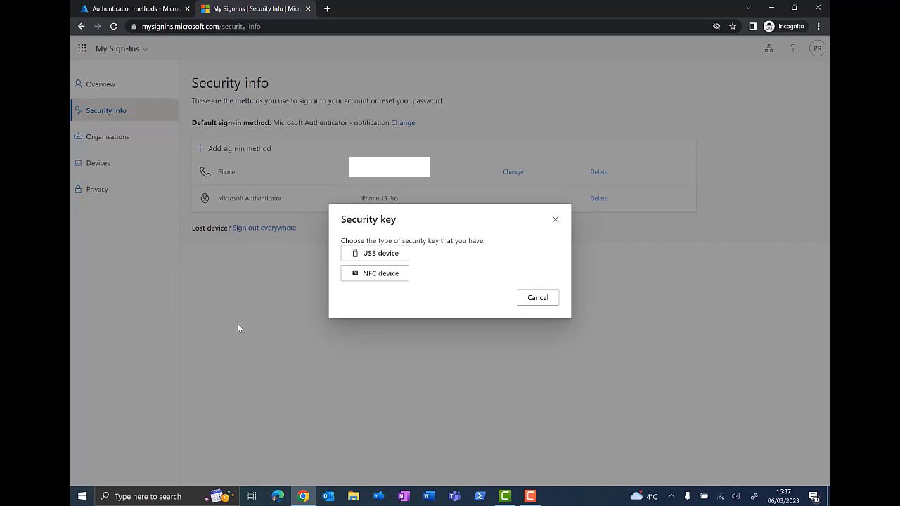
Step: Choose NFC device as the key type and continue once the key is ready
click(384, 276)
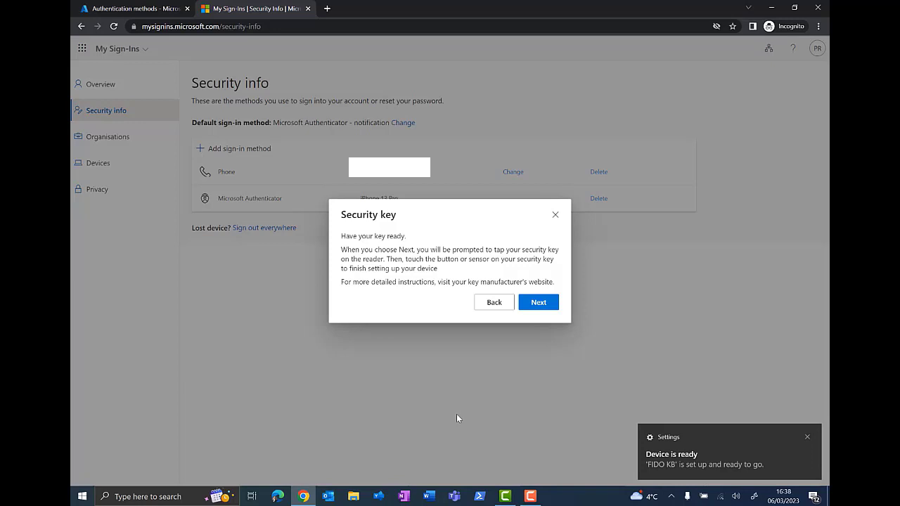
click(539, 304)
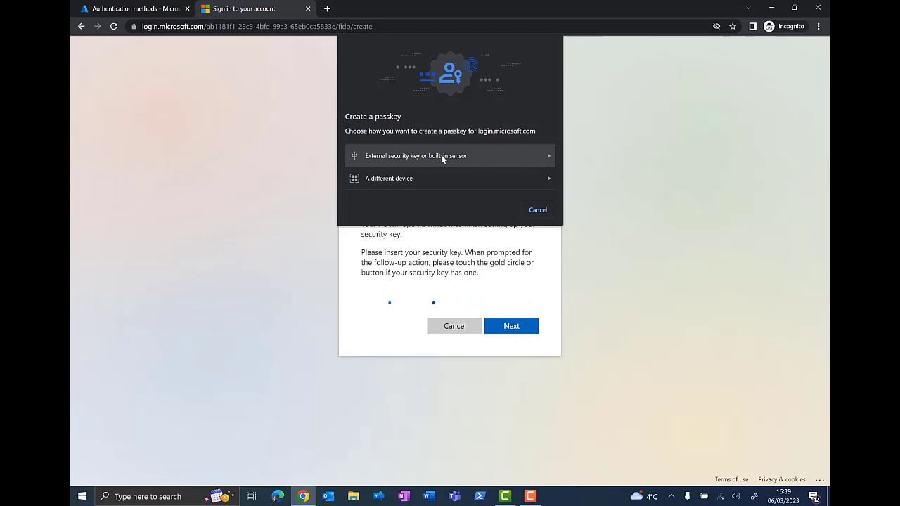
Step: Create the passkey on an external security key, approve both Windows Security prompts, and enter the key's PIN
click(547, 155)
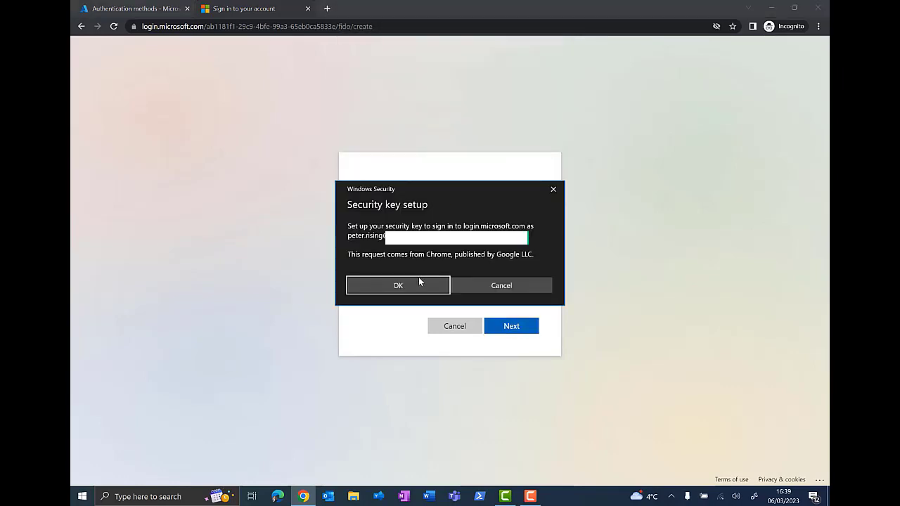
click(404, 289)
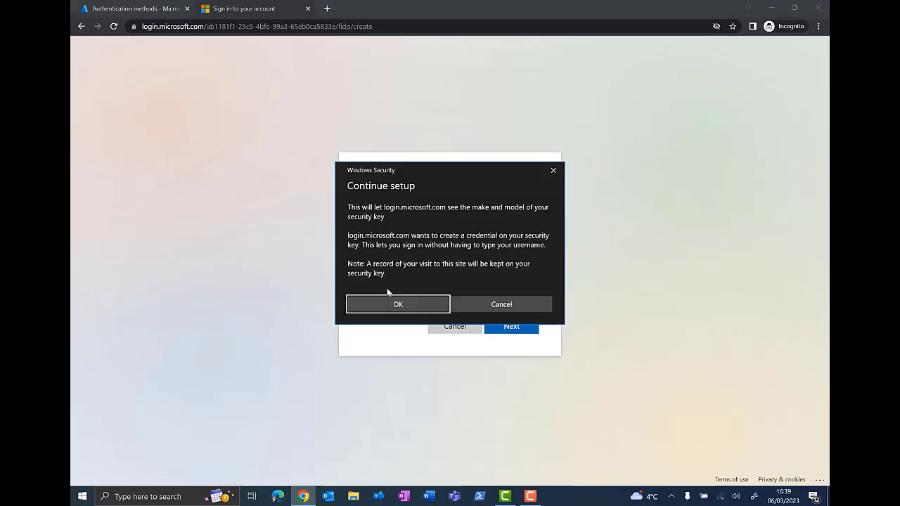
click(401, 305)
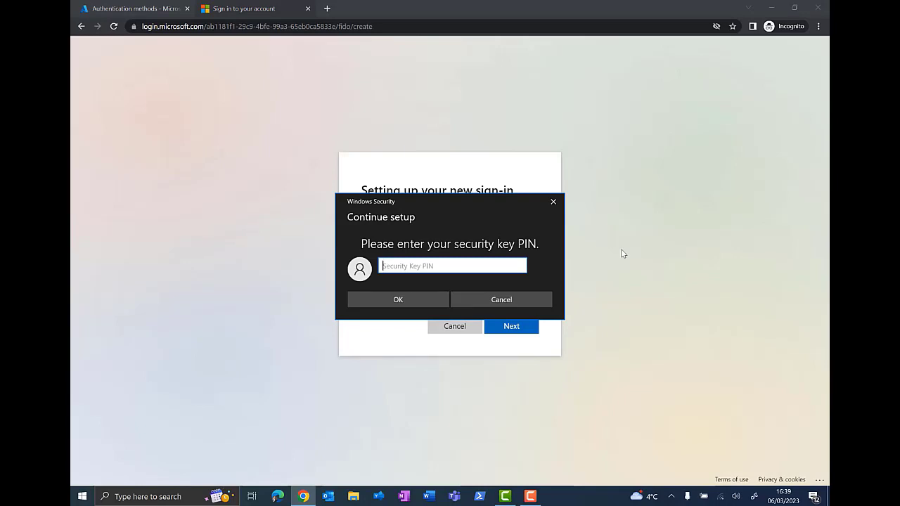
text(123456)
Step: Submit the security key PIN so the credential is created on the key
click(394, 300)
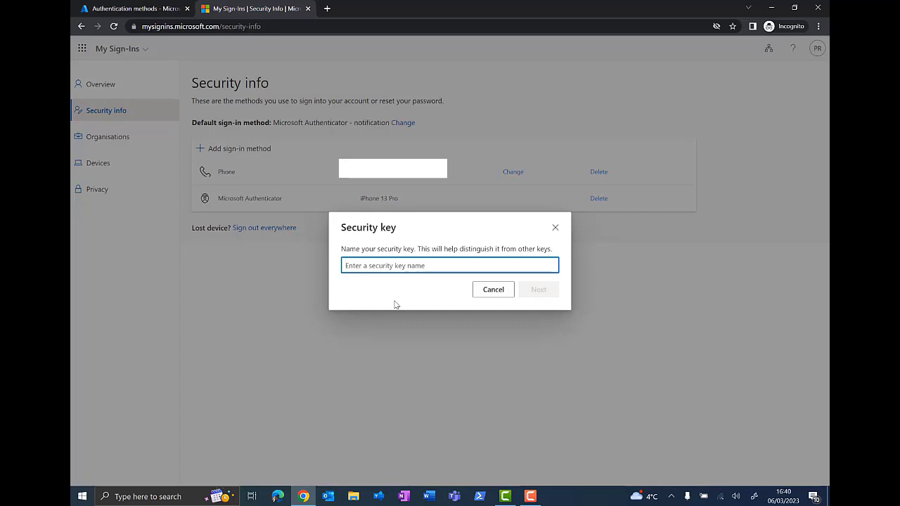
Step: Enter a name for the new Feitian security key and confirm it
text(Pe)
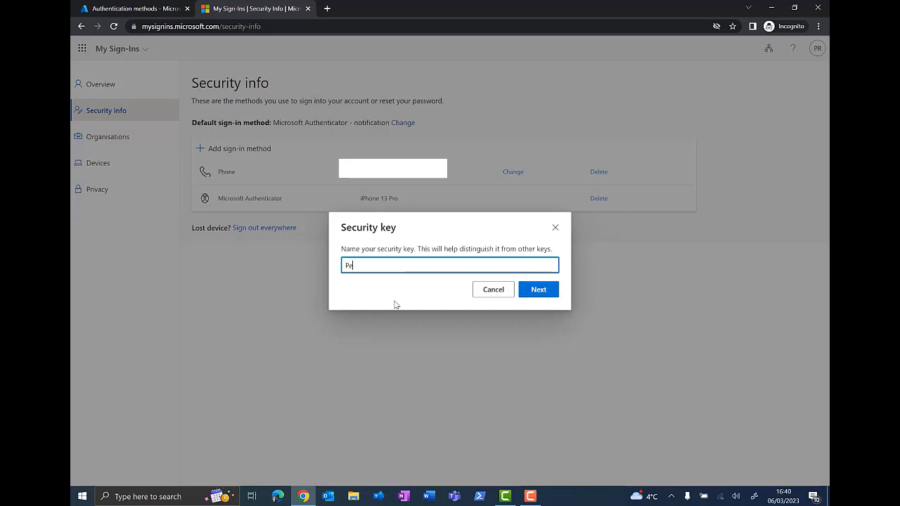
text(ter's Feitian key)
click(544, 290)
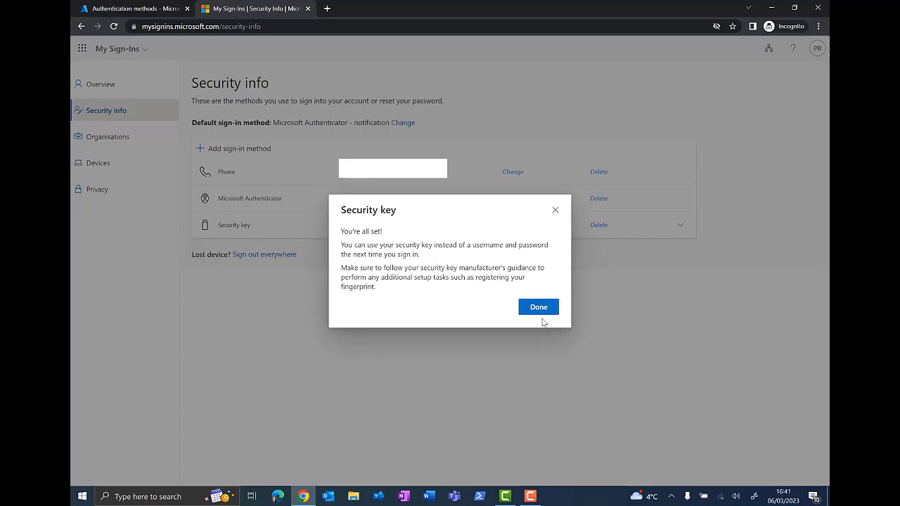
Step: Dismiss the 'You're all set!' security key confirmation with Done
click(540, 308)
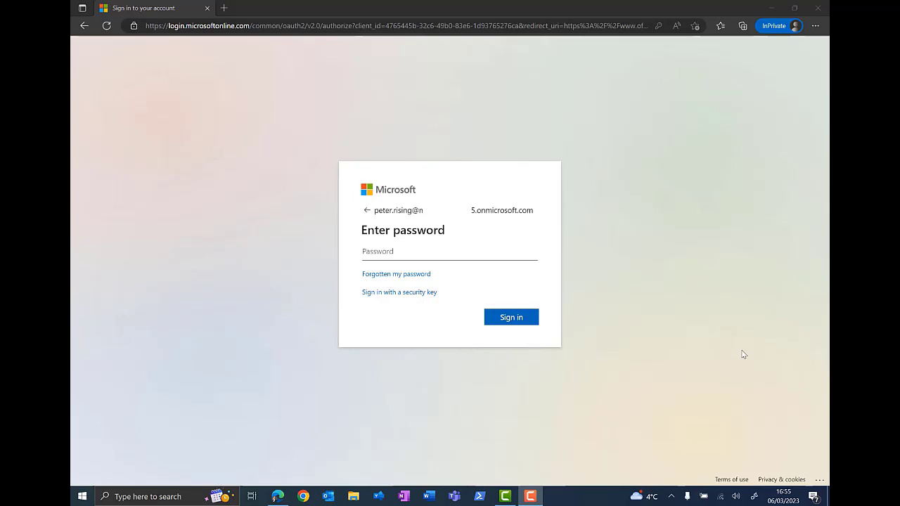
Step: Choose signing in with a security key and submit the key's PIN in Windows Security
click(390, 292)
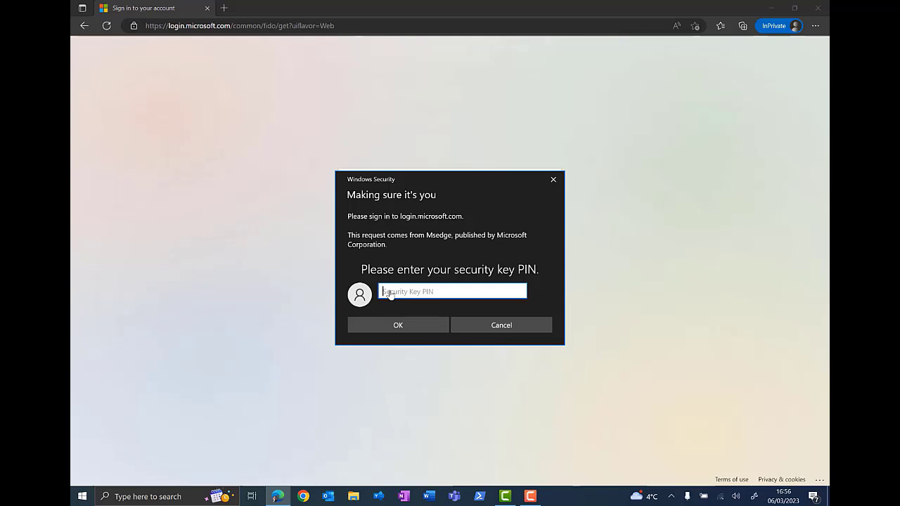
text(123456)
click(408, 325)
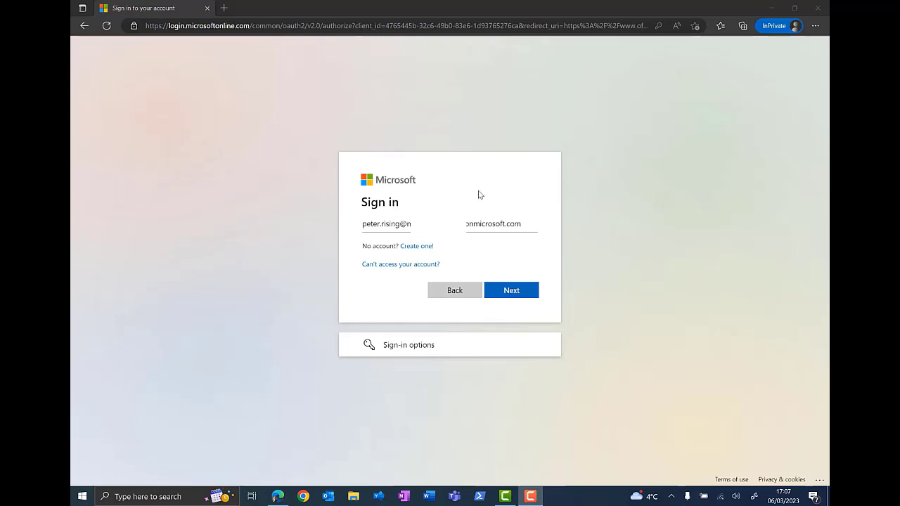
Step: Continue with the entered account, submit the security key PIN, and choose to stay signed in
click(512, 292)
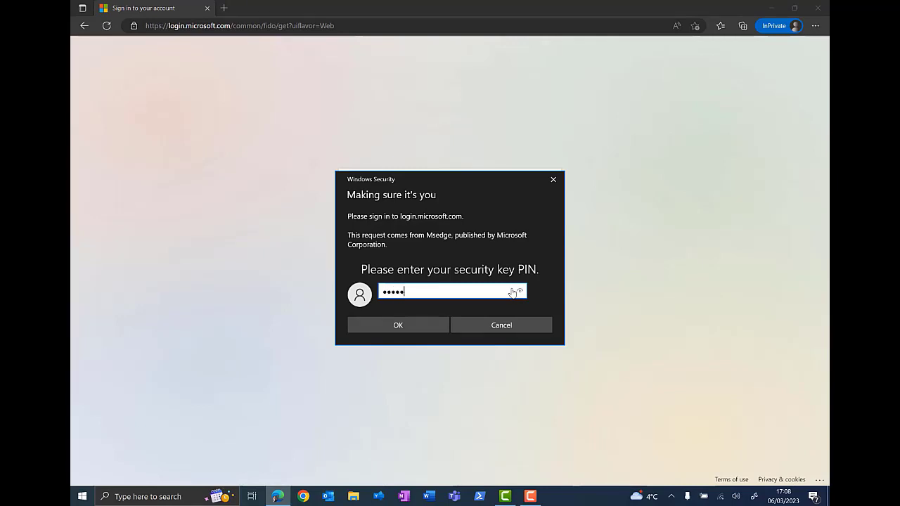
key(Return)
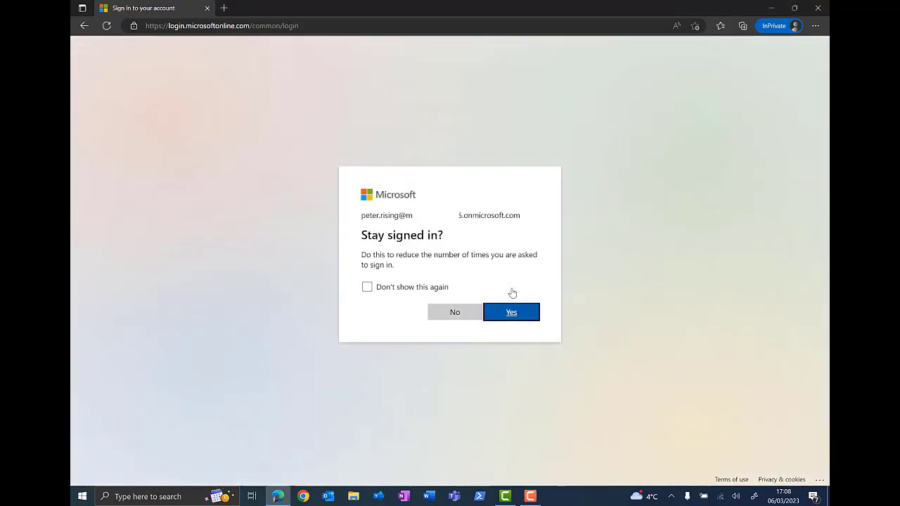
click(520, 316)
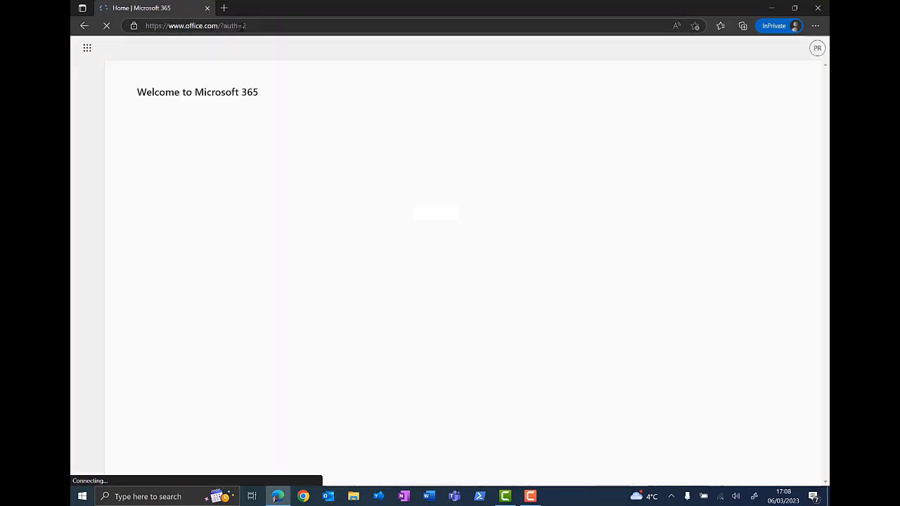
Step: Enter mysignins.microsoft.com as the new address in the browser address bar
click(241, 26)
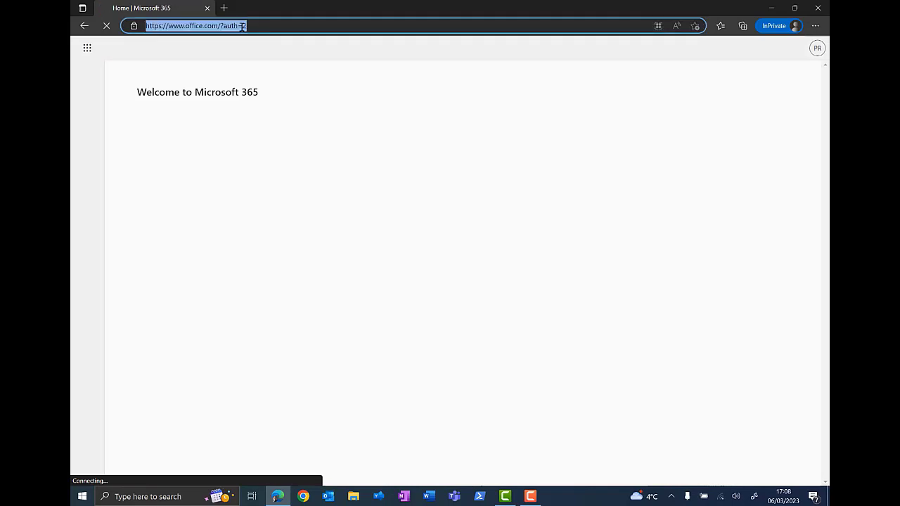
text(mys)
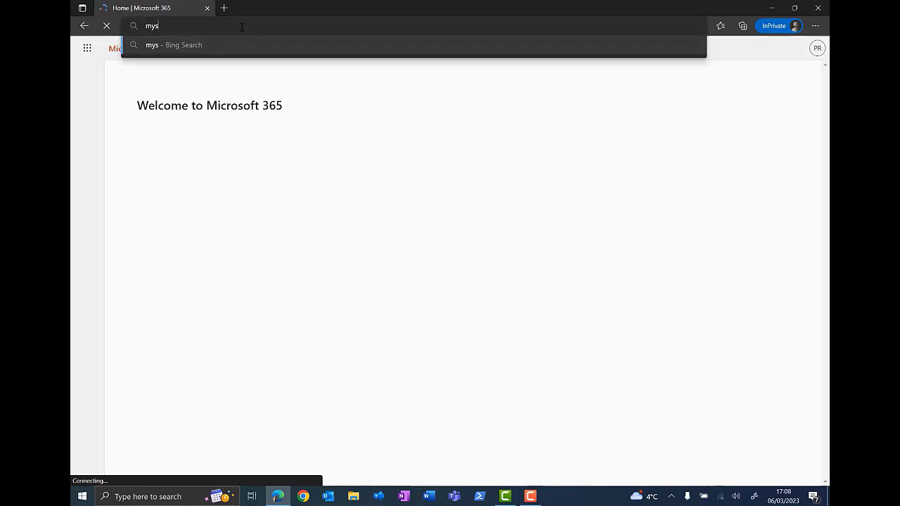
text(ignin)
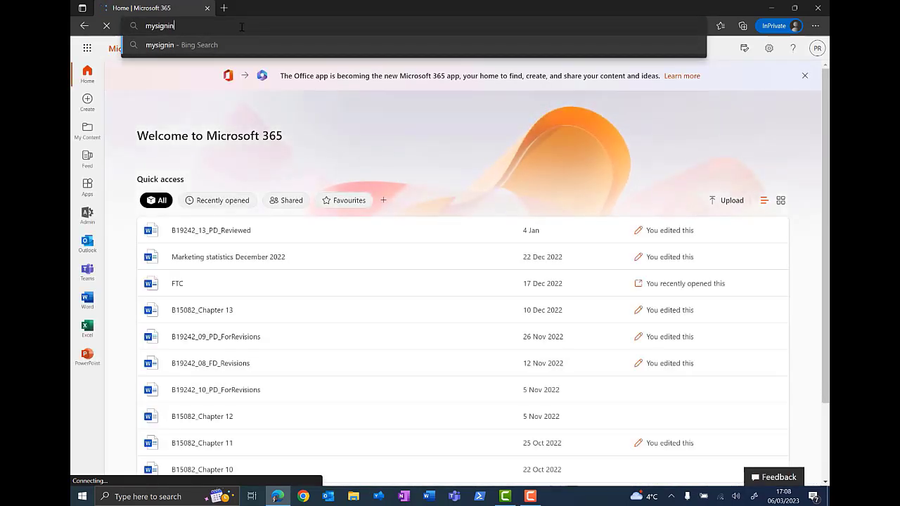
text(s)
text(.mi)
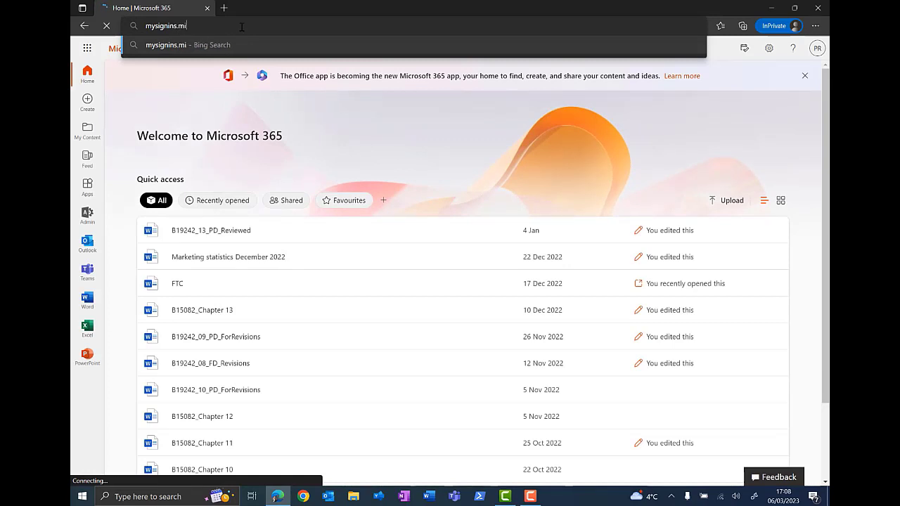
text(crosoft.com)
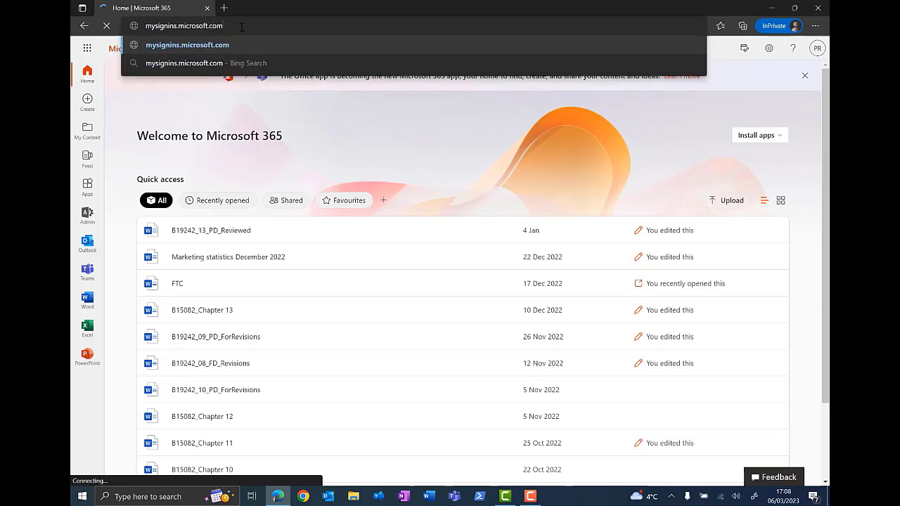
Step: Load mysignins.microsoft.com and review the default sign-in method choices, keeping the app-or-hardware-token code option
key(Return)
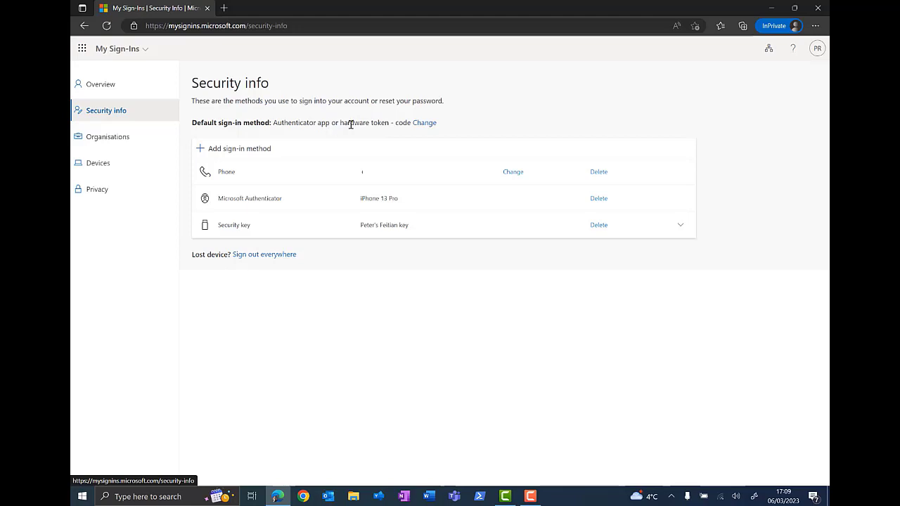
click(426, 123)
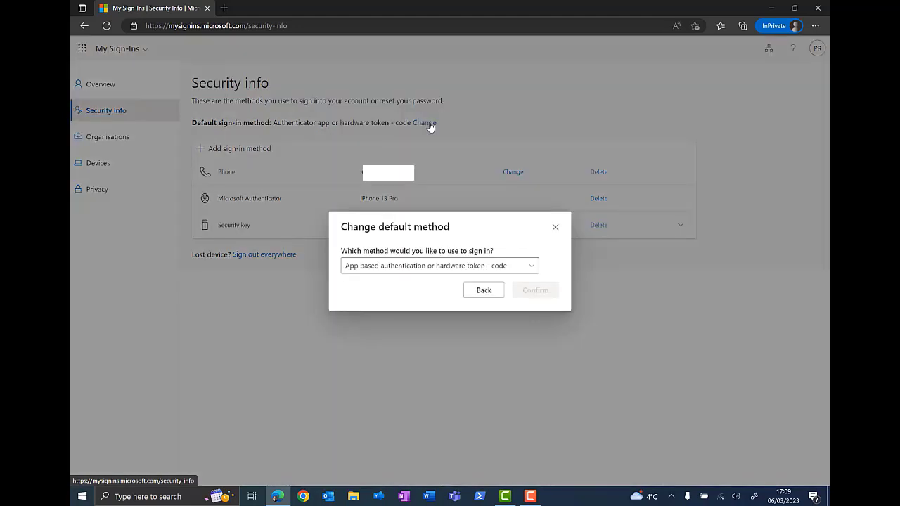
click(533, 267)
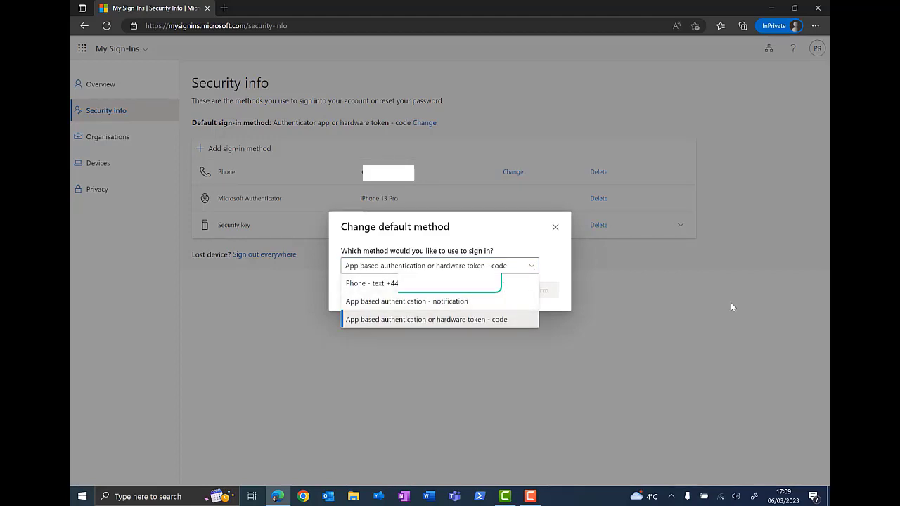
click(671, 330)
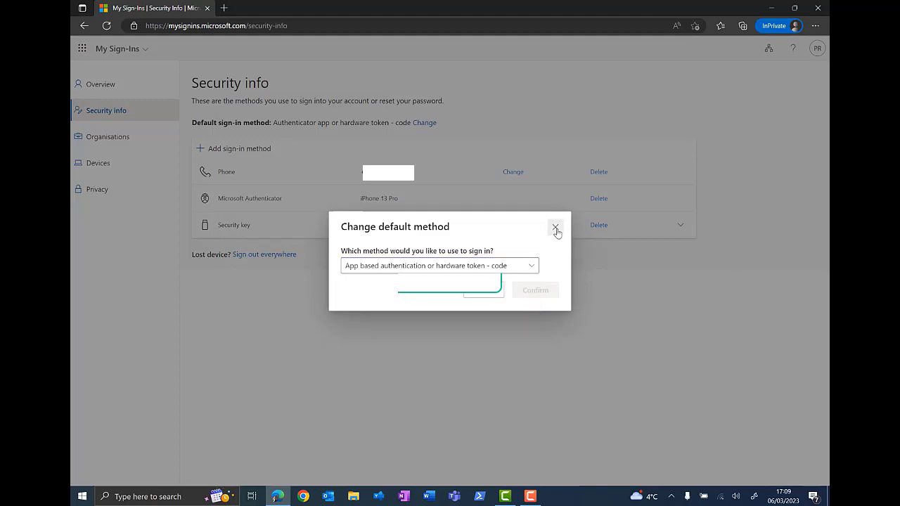